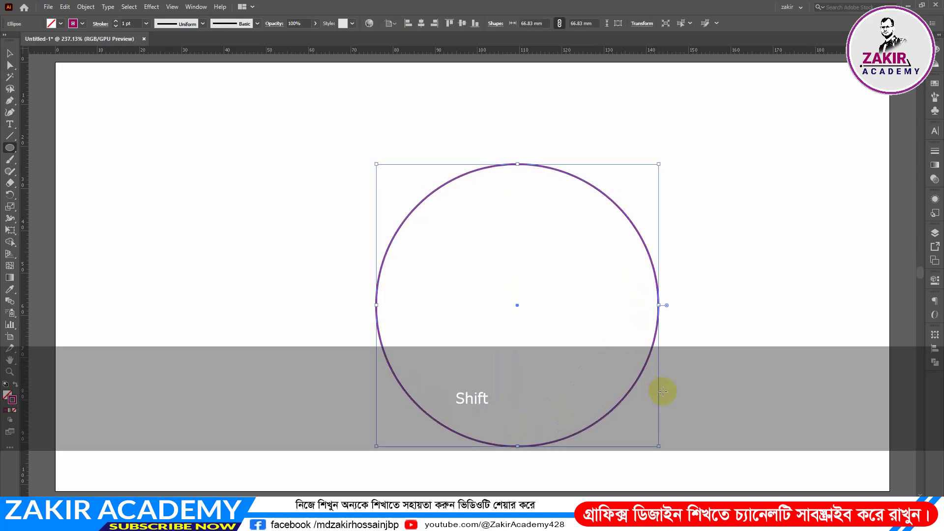
- Shift the circle slightly left and place a vertical ruler guide through its centre
left_click(8, 54)
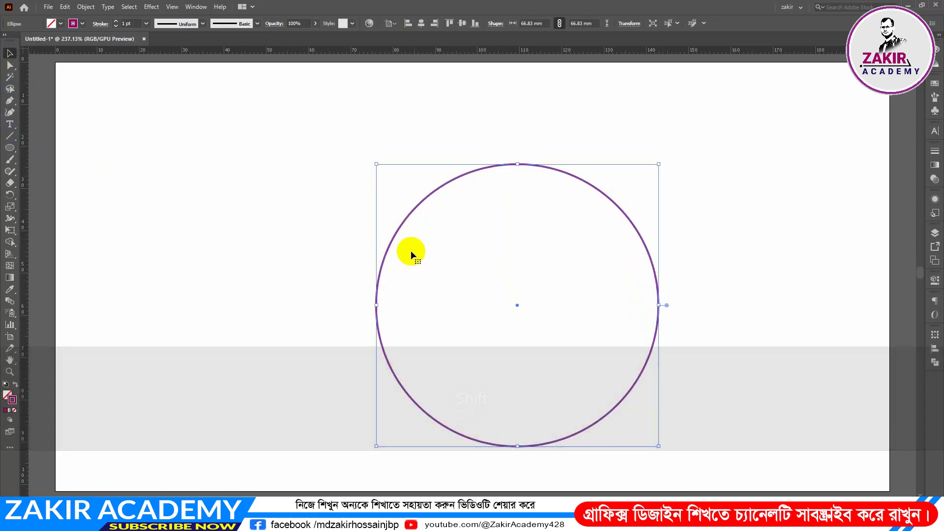
left_click_drag(388, 246, 364, 247)
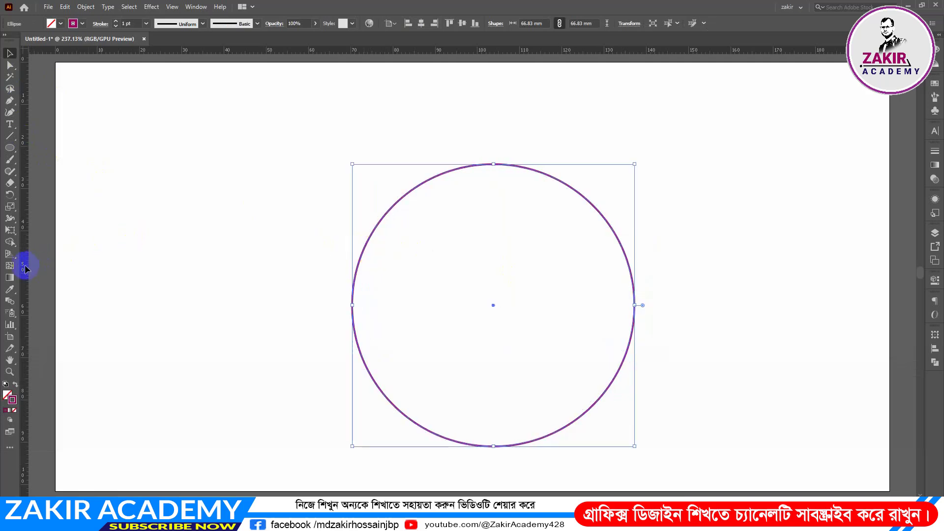
left_click(46, 271)
left_click_drag(46, 271, 492, 261)
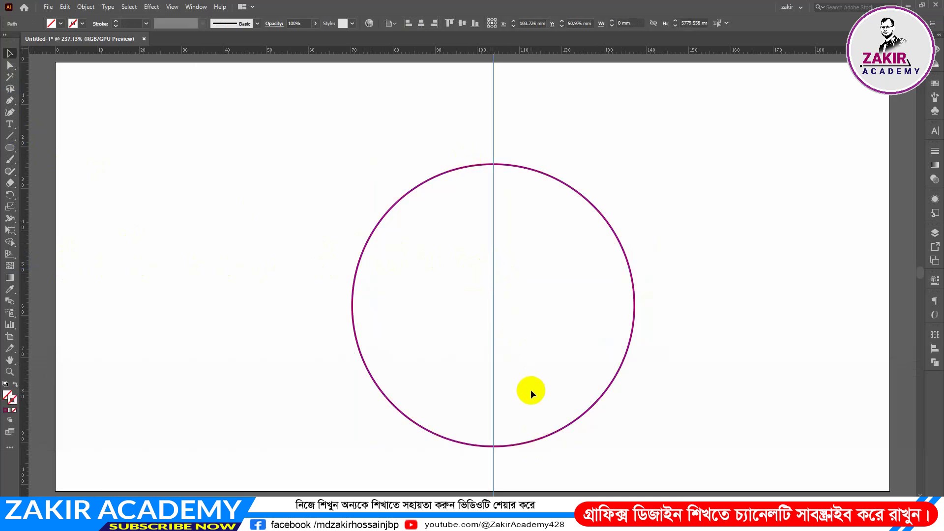
- Lock the vertical guide in place
left_click_drag(518, 471, 457, 490)
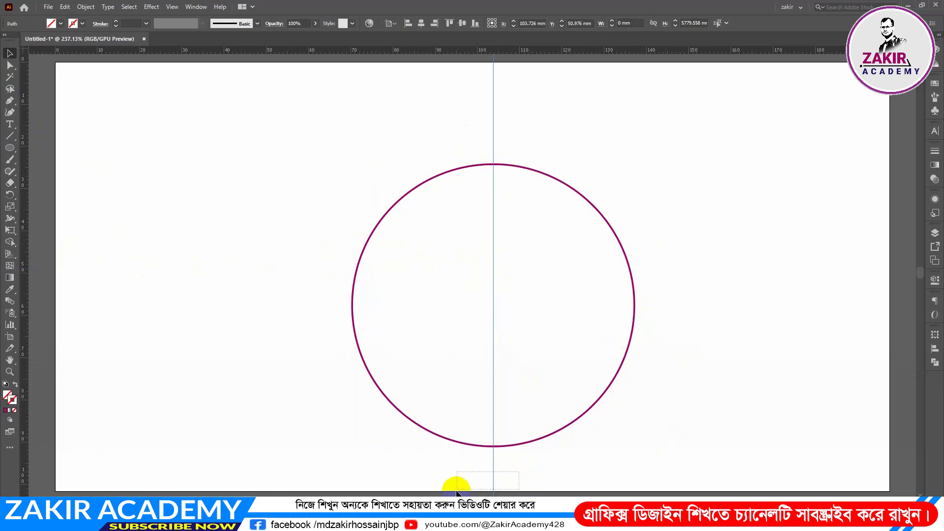
key("ctrl")
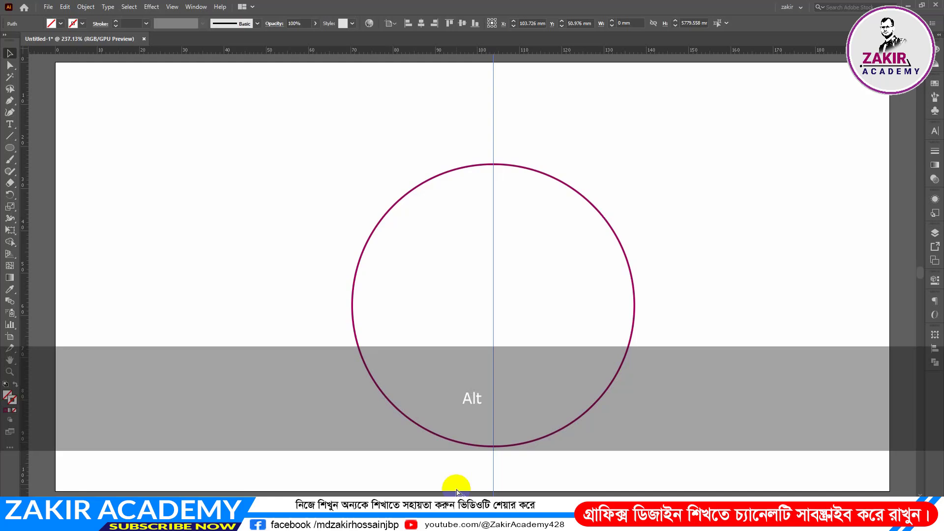
key("ctrl+alt+semicolon")
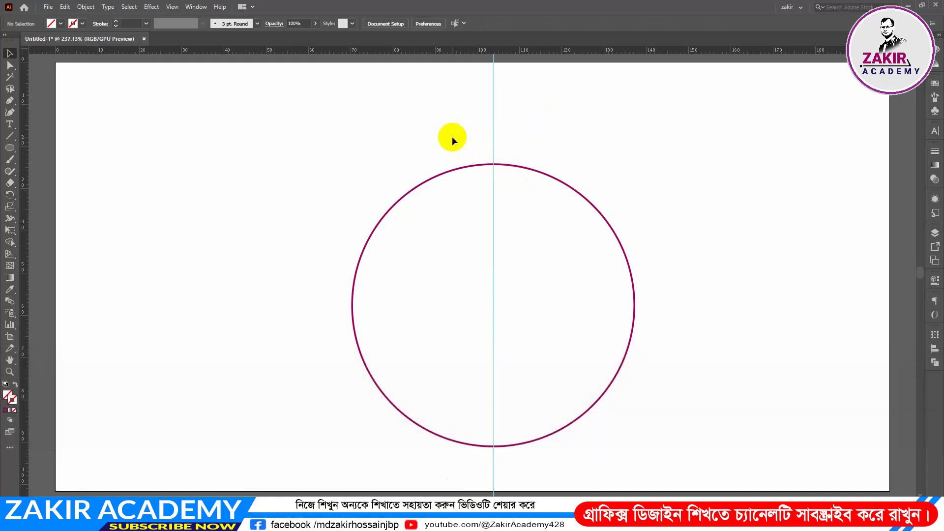
- Flatten the circle into an ellipse by setting its height to 66.83/2 mm
left_click_drag(639, 181, 557, 265)
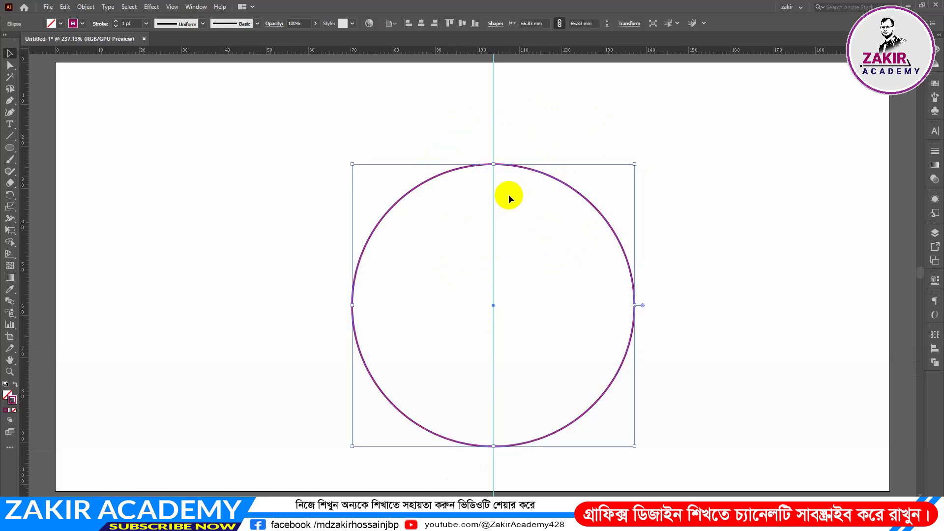
left_click(629, 28)
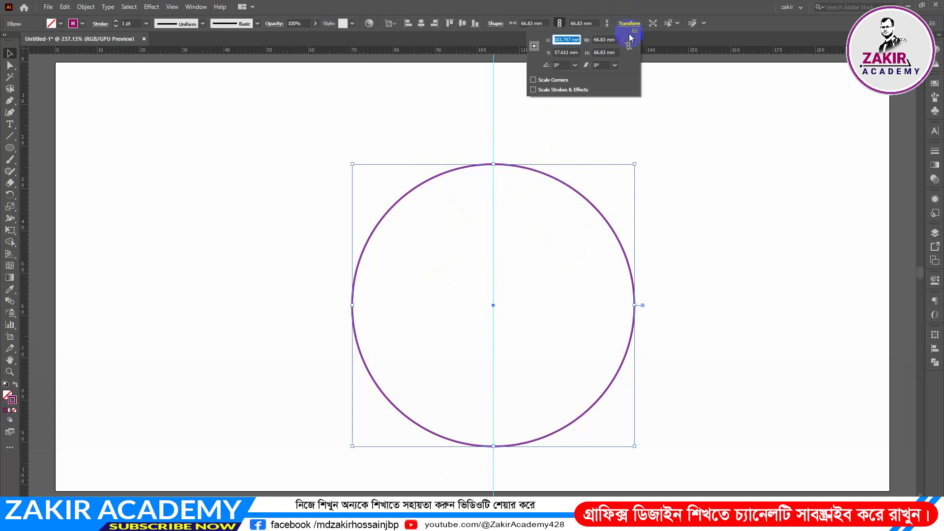
left_click(606, 51)
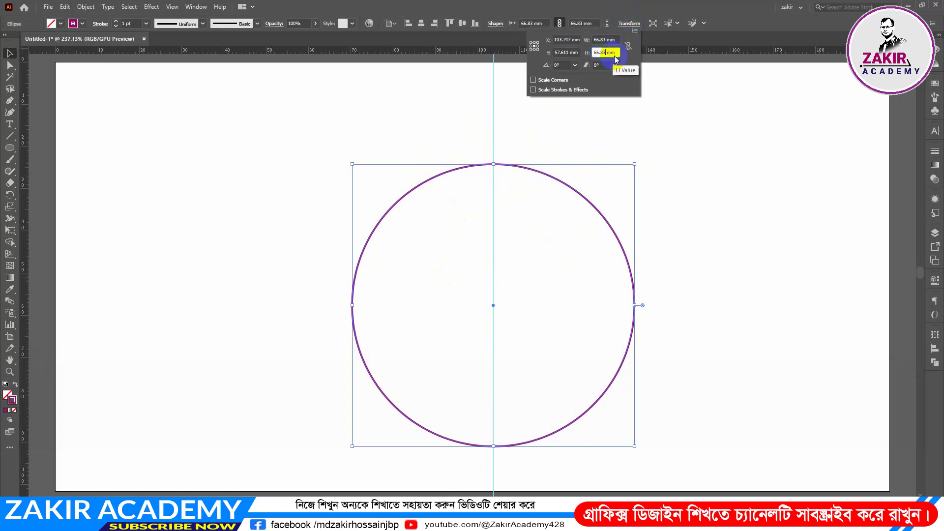
left_click(608, 53)
type("/2")
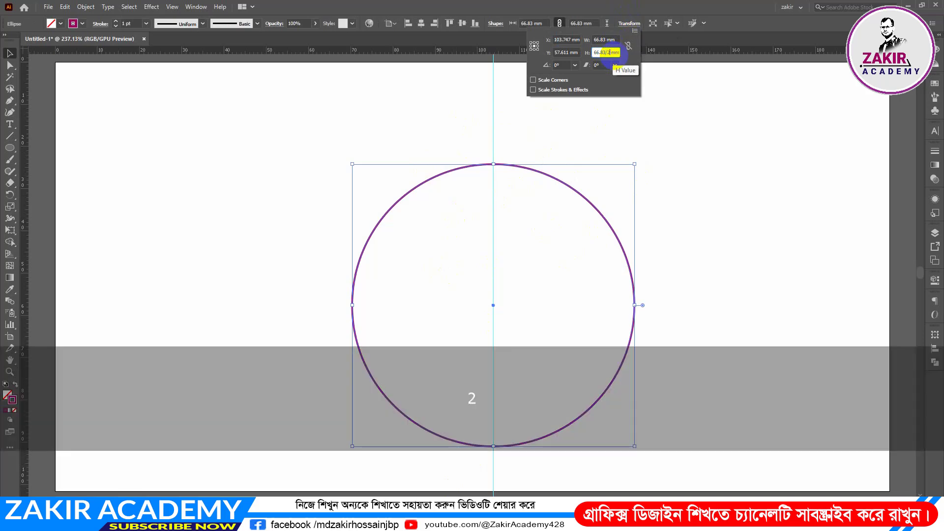
key("Return")
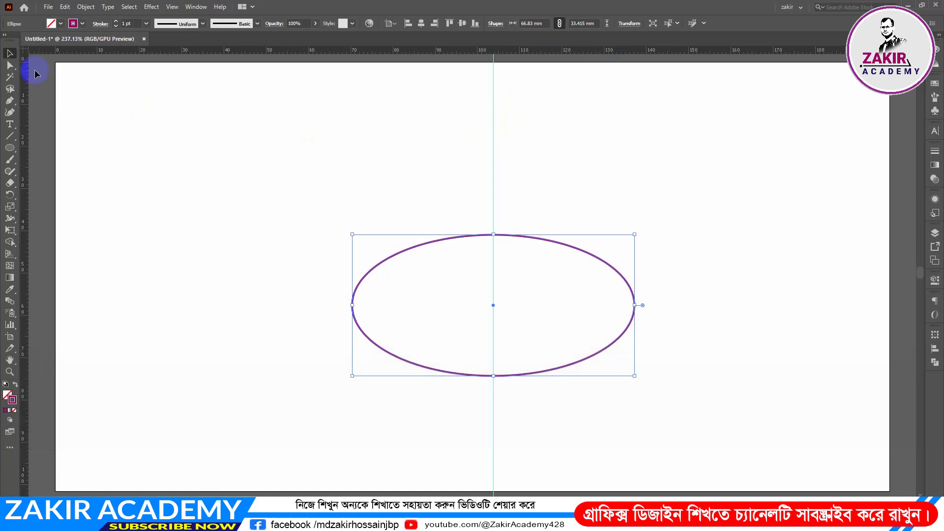
- Delete the ellipse's top anchor point so only the lower arc remains
left_click(9, 66)
left_click_drag(467, 224, 512, 252)
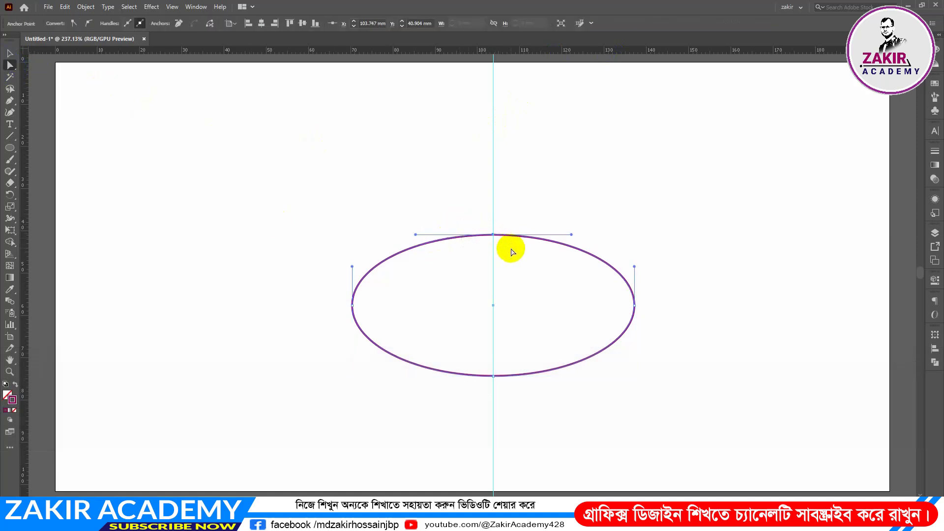
key("Delete")
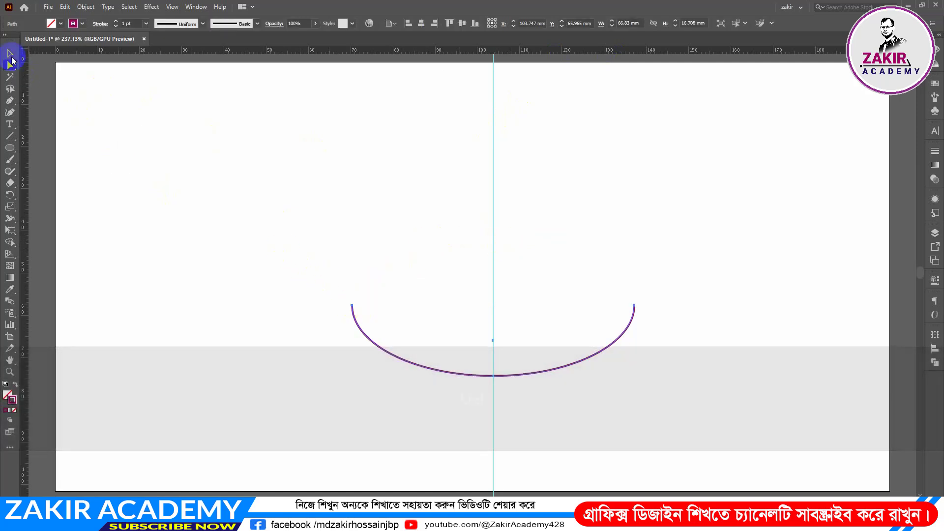
- Rotate the open arc by 40°
left_click(10, 54)
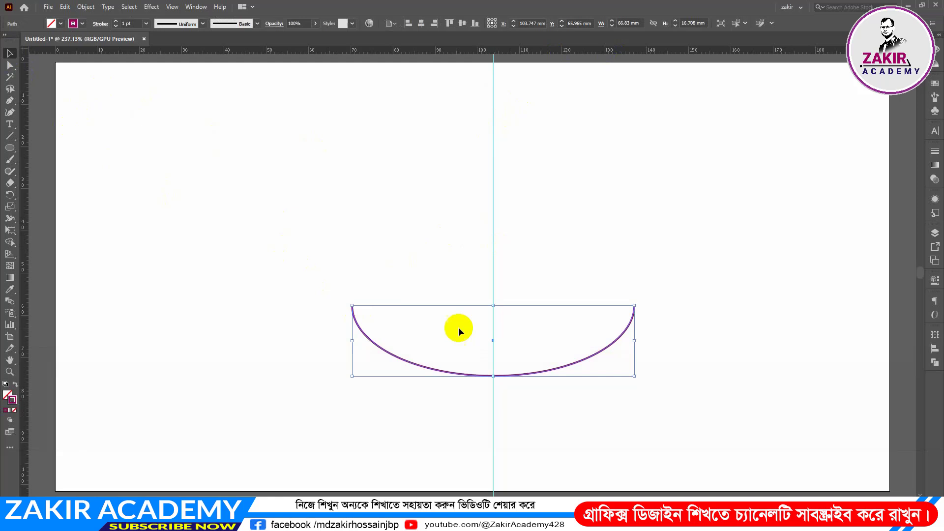
right_click(609, 346)
mouse_move(703, 285)
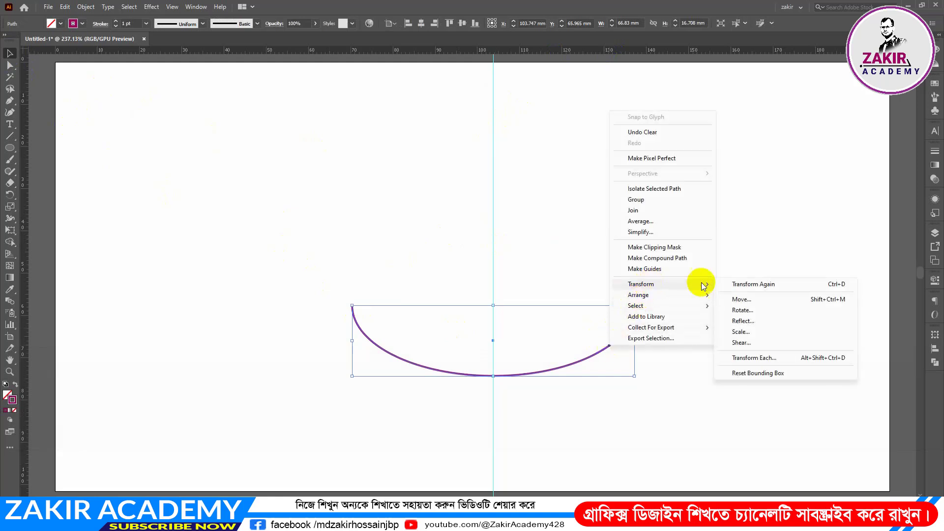
left_click(742, 310)
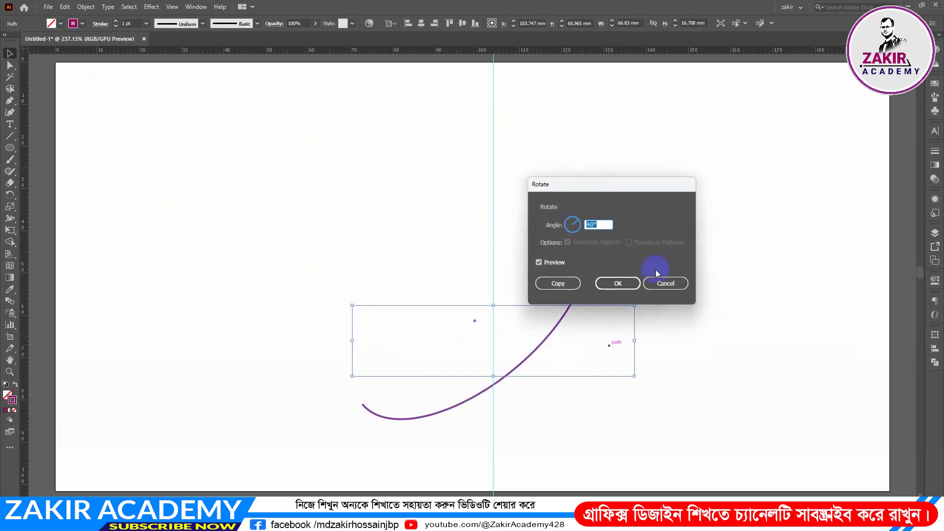
double_click(592, 225)
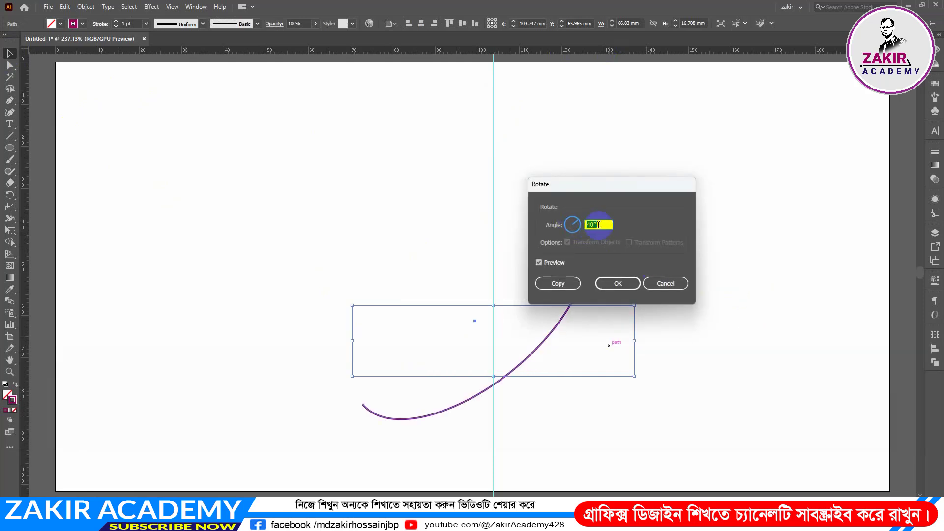
left_click(603, 224)
double_click(600, 225)
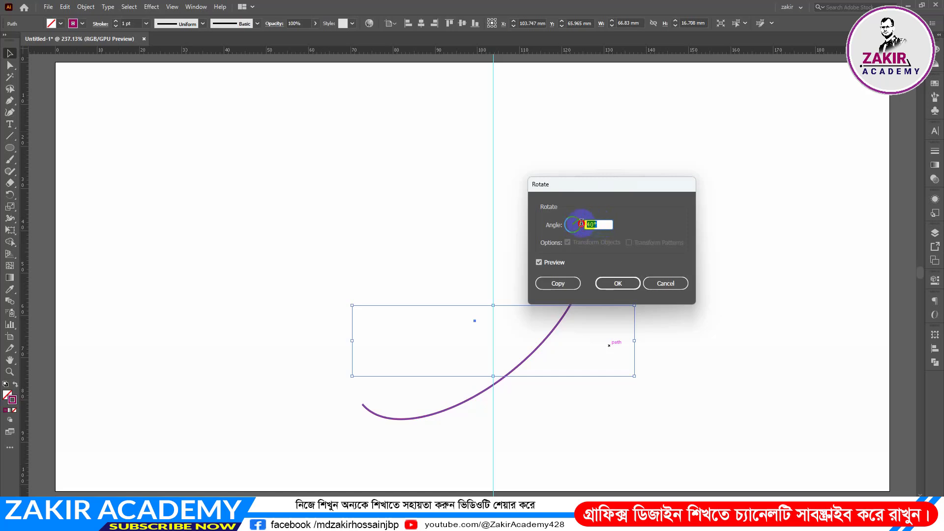
left_click(619, 282)
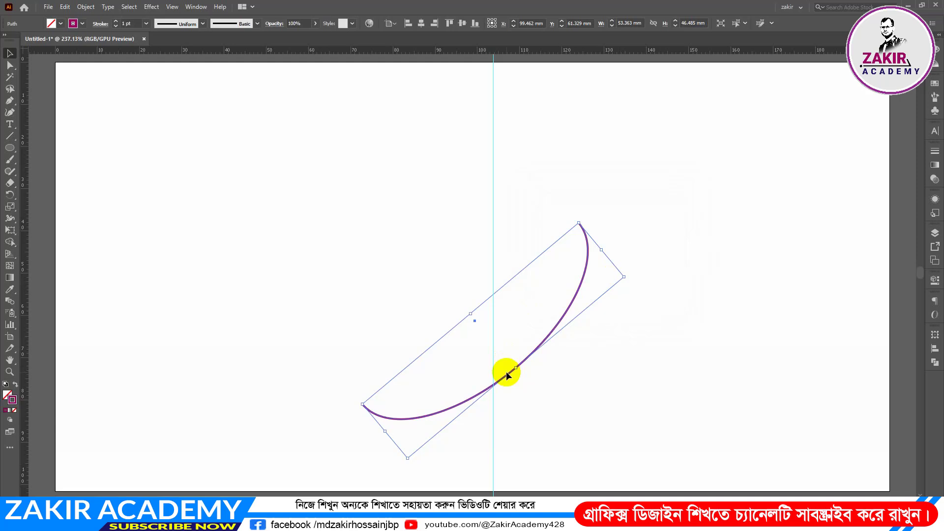
- Create a reflected copy of the rotated arc across the vertical axis
right_click(505, 375)
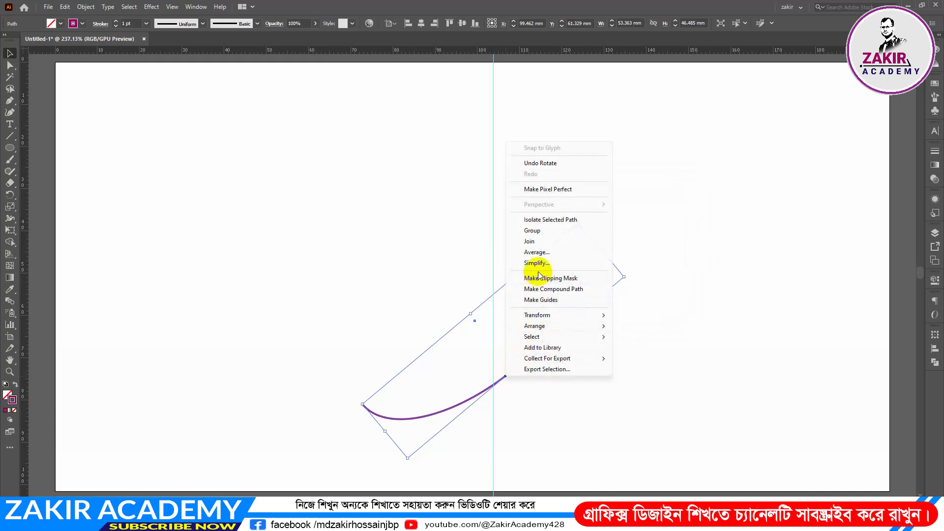
mouse_move(587, 315)
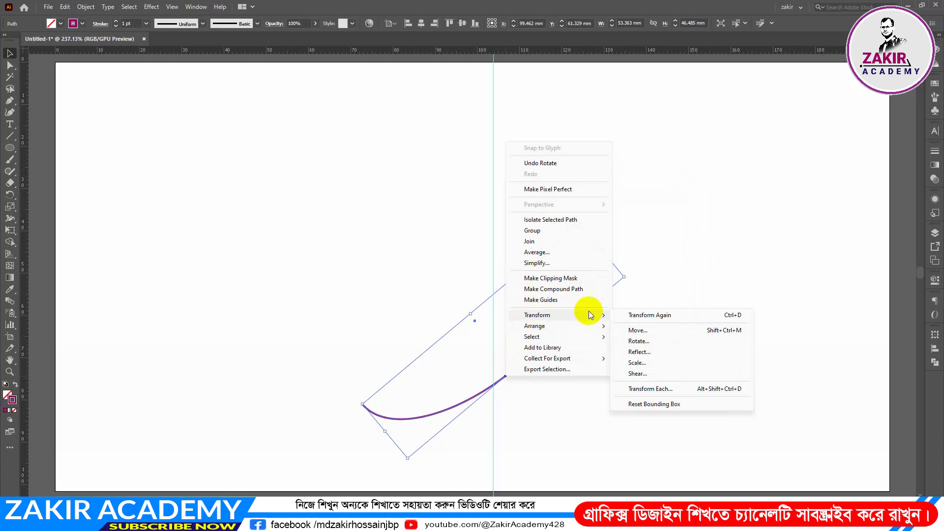
left_click(647, 352)
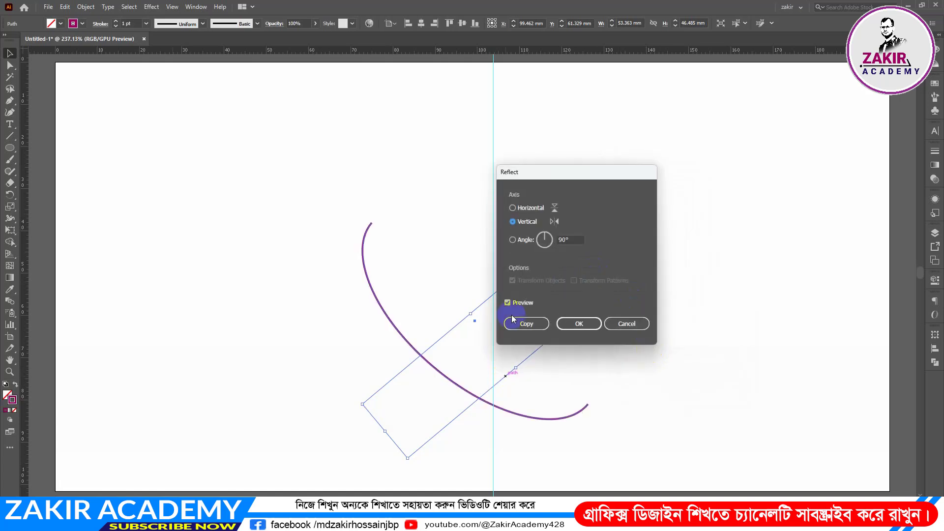
left_click(527, 323)
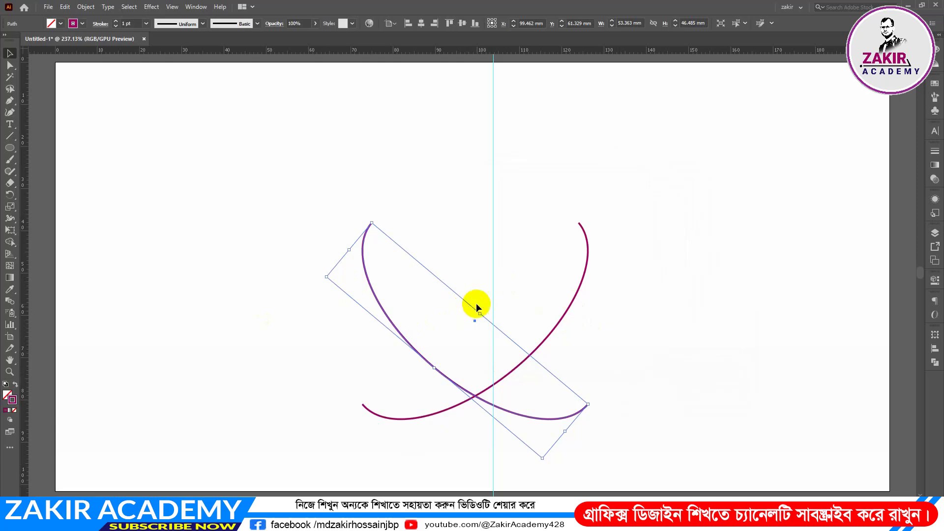
left_click(656, 287)
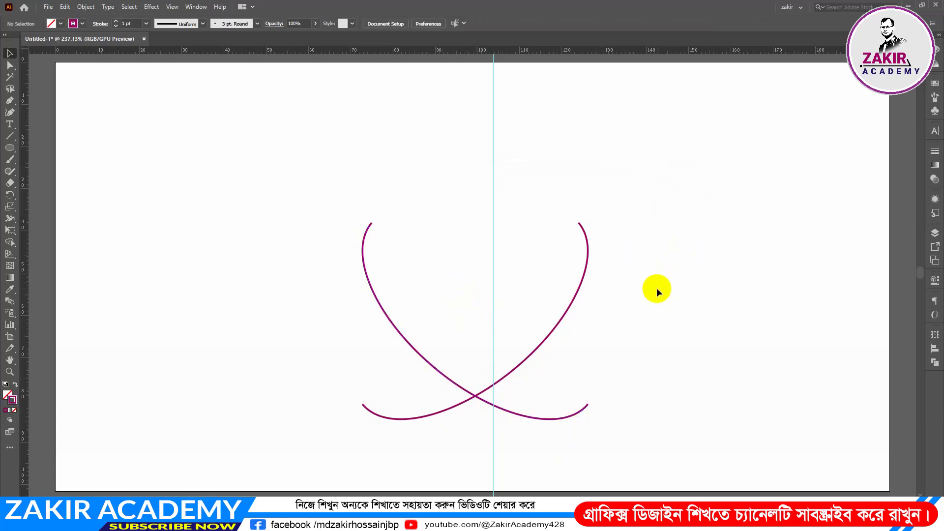
- Nudge the reflected arc right until the two arcs cross on the vertical guide
left_click(567, 405)
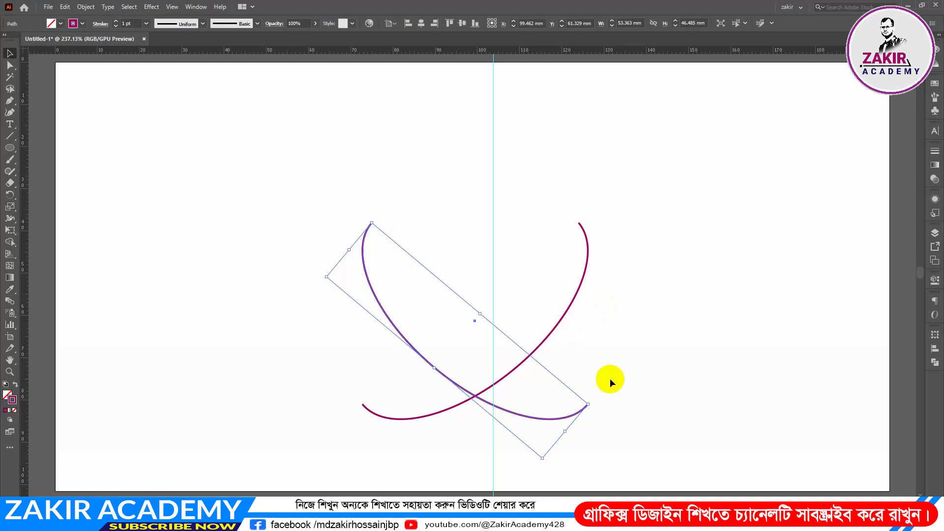
key("Right")
key("Right")
key("Right")
key("Right")
key("Right")
key("Right")
key("Right")
key("Right")
key("Right")
key("Right")
key("Right")
key("Right")
key("Right")
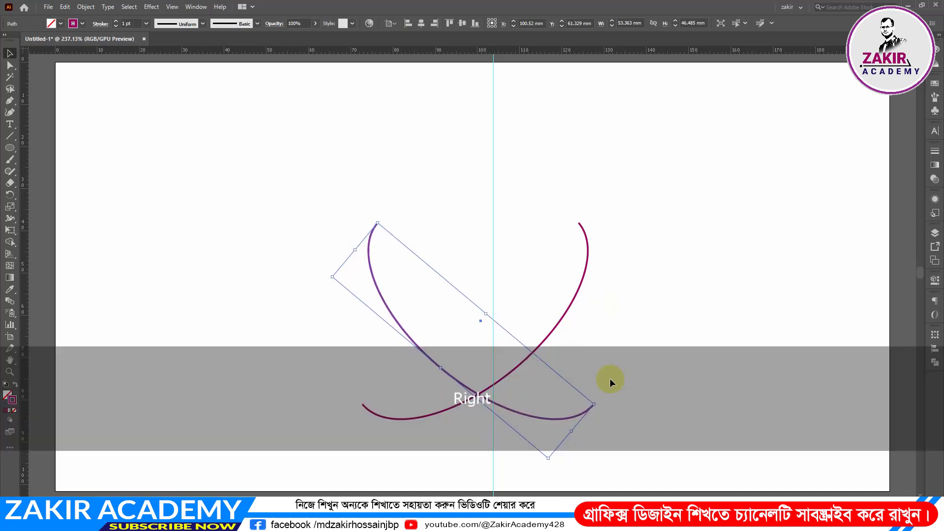
key("Right")
key("Right")
key("Right")
key("Right")
key("Right")
key("Right")
key("Right")
key("Right")
key("Right")
key("Right")
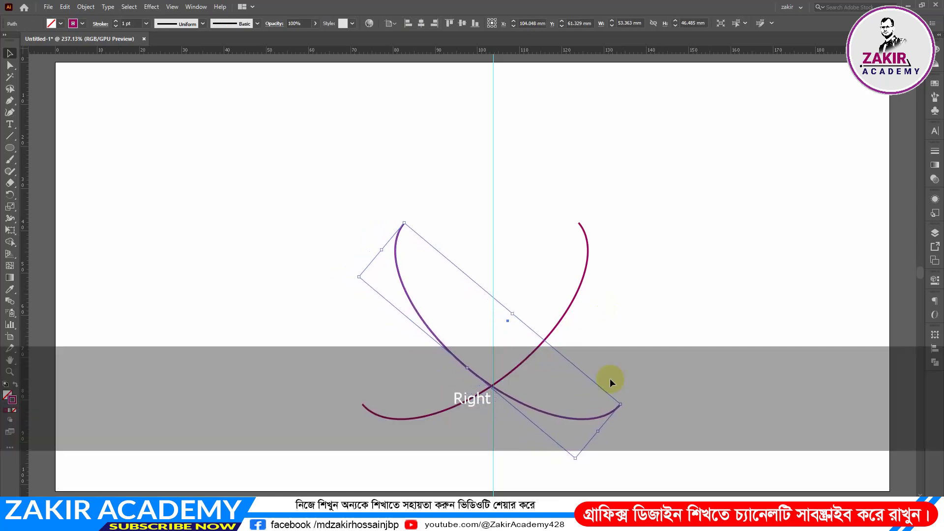
key("Right")
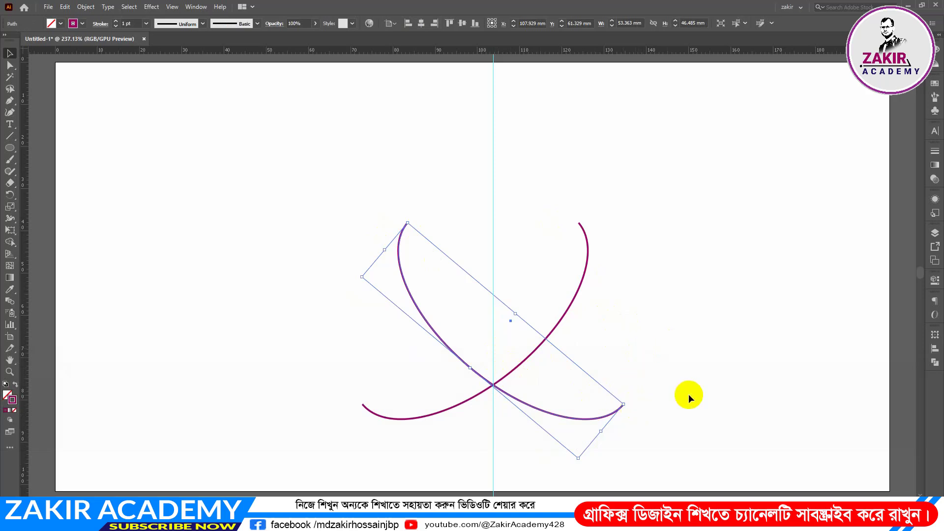
- Nudge the reflected arc further right until its upper end sits just past the vertical guide
key("Right")
key("Right")
key("Right")
key("Right")
key("Right")
key("Right")
key("Right")
key("Right")
key("Right")
key("Right")
key("Right")
key("Right")
key("Right")
key("Right")
key("Right")
key("Right")
key("Right")
key("Right")
key("Right")
key("Right")
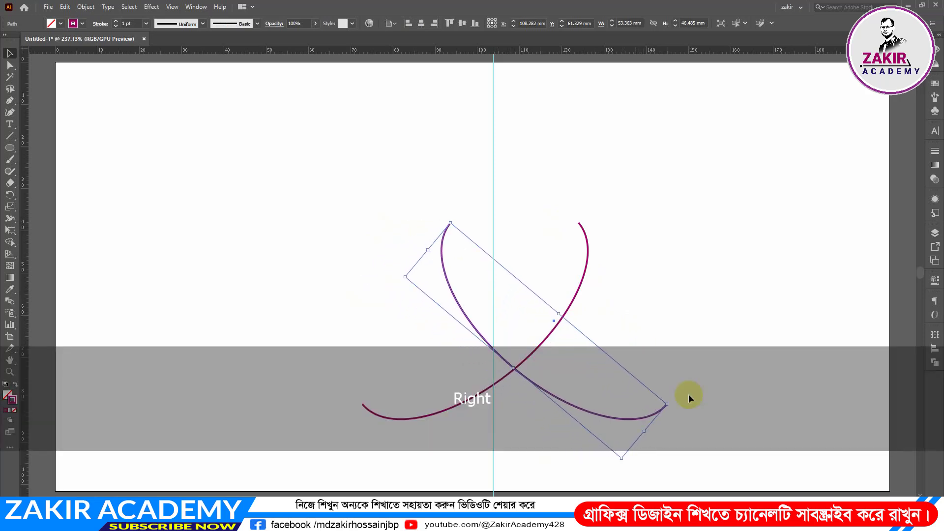
key("Right")
key("Right")
key("Right")
key("Right")
key("Right")
key("Right")
key("Right")
key("Right")
key("Right")
key("Right")
key("Right")
key("Right")
key("Right")
key("Right")
key("Right")
key("Right")
key("Right")
key("Right")
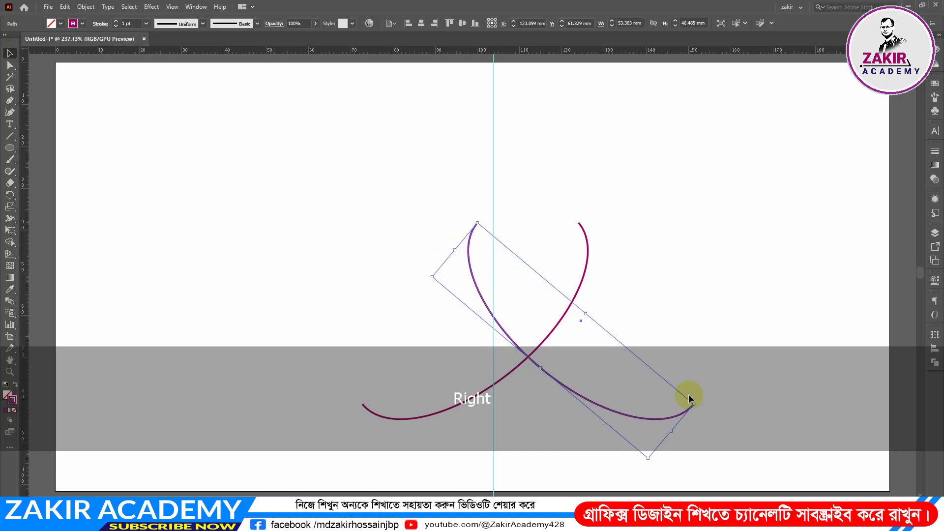
key("Right")
key("Right")
key("Right")
key("Right")
key("Right")
key("Right")
key("Right")
key("Right")
key("Right")
key("Right")
key("Right")
key("Right")
key("Right")
key("Right")
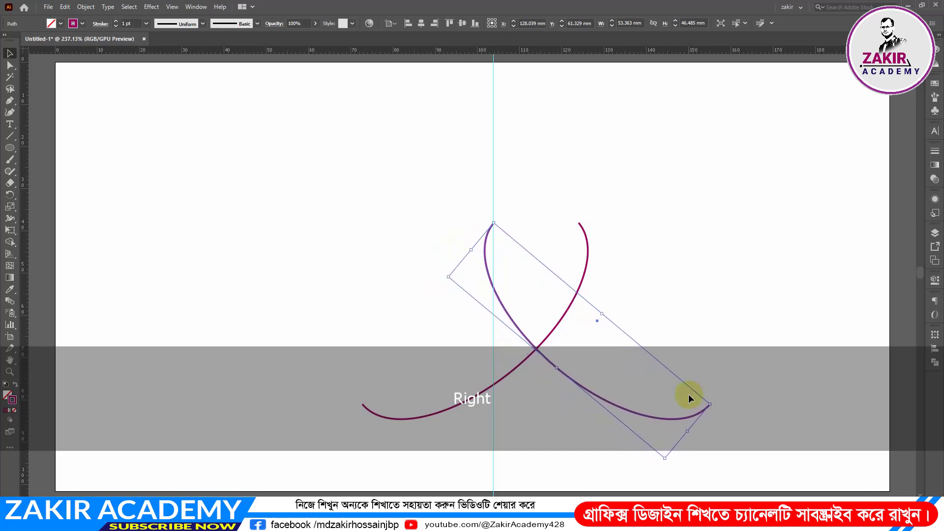
key("Right")
key("Right")
key("Right")
key("Right")
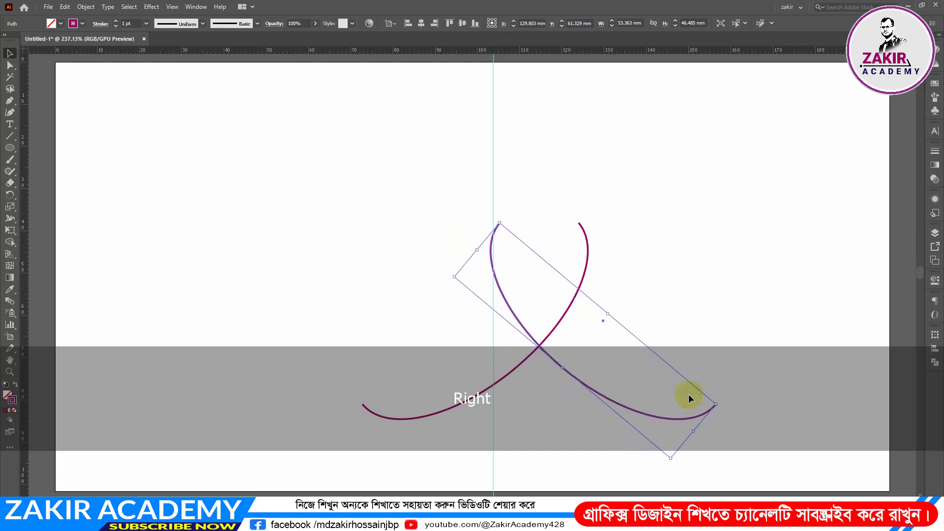
key("Left")
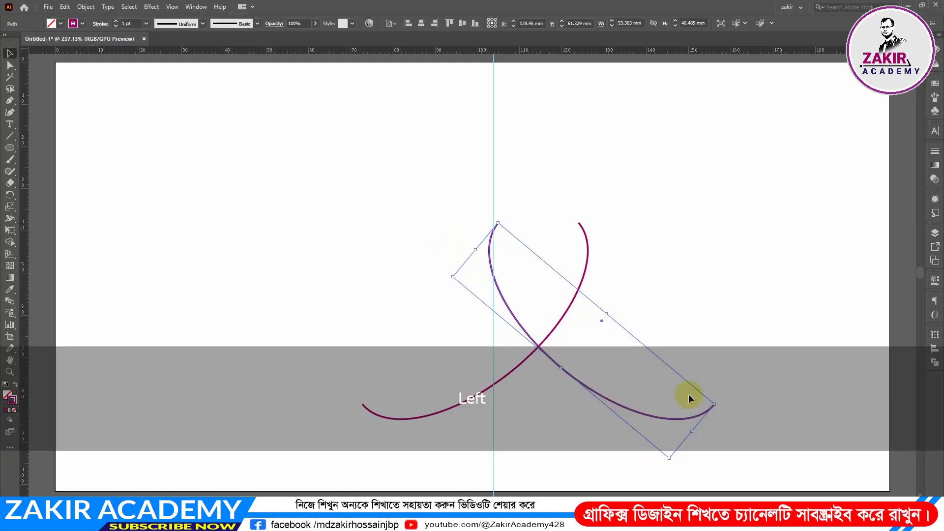
key("Right")
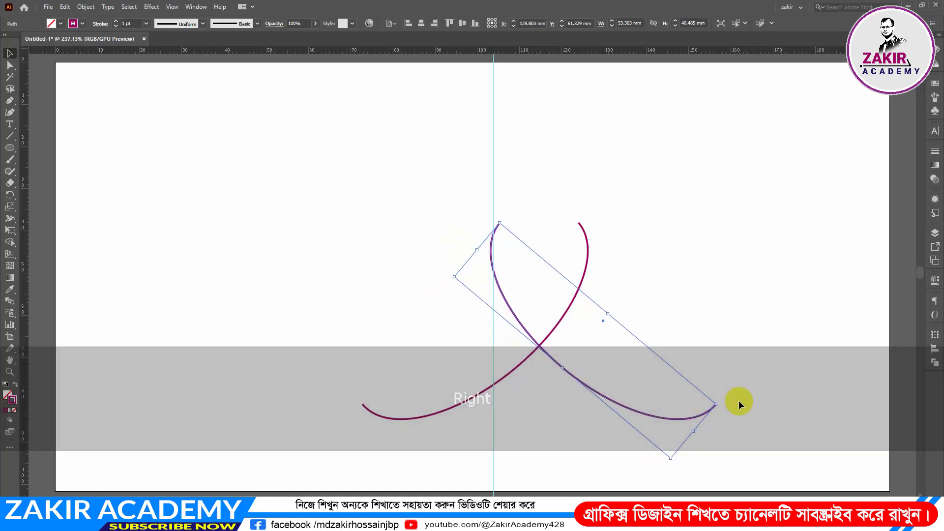
- Unlock the guides
key("alt")
key("ctrl+alt+semicolon")
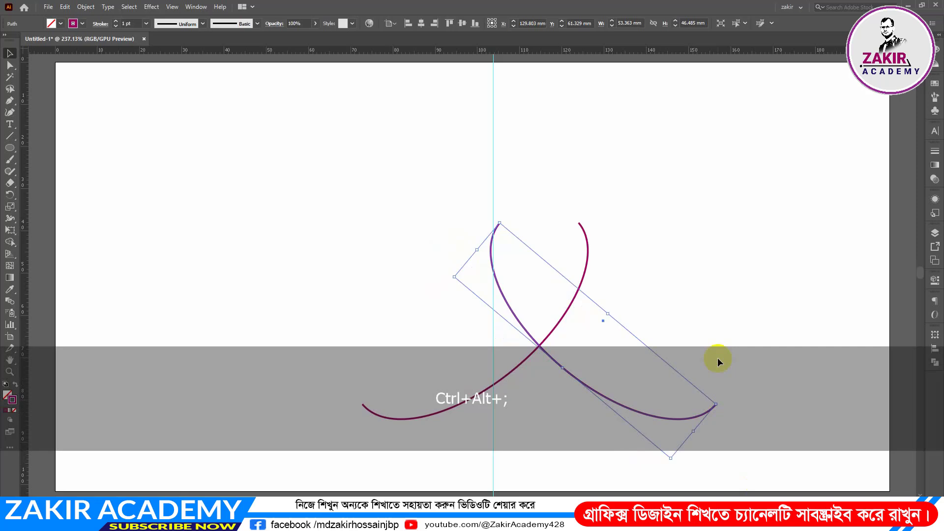
- Move the vertical guide onto the point where the two arcs cross
left_click(479, 157)
left_click_drag(491, 159, 540, 170)
left_click(666, 215)
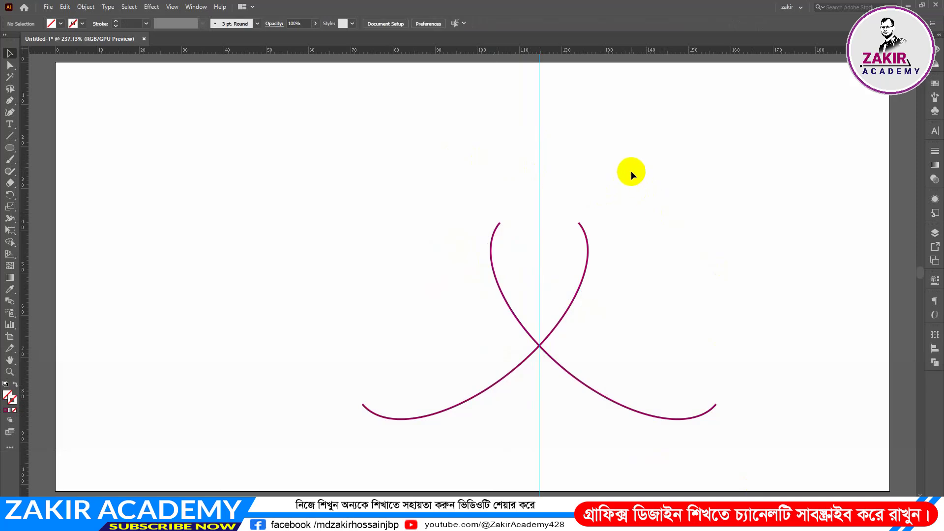
- Join the upper ends of the two arcs with a straight segment using the Pen tool
left_click(10, 101)
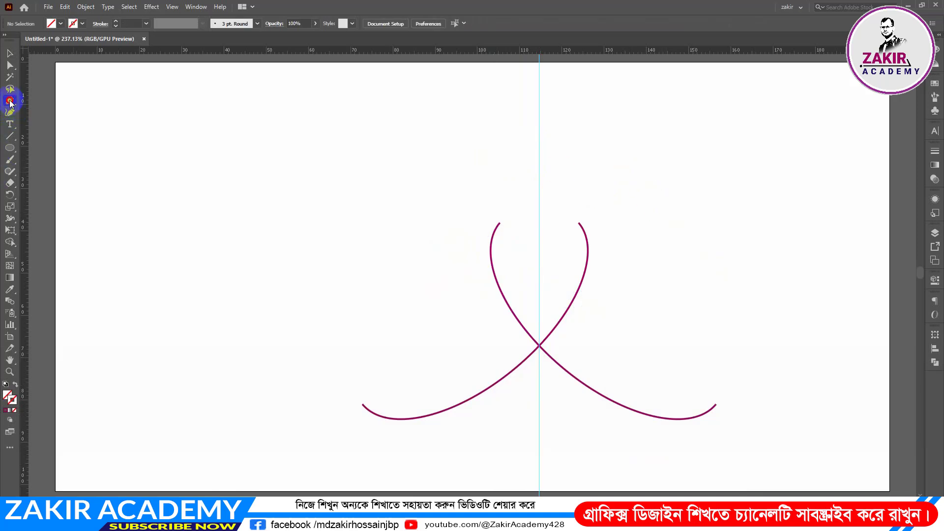
left_click(499, 225)
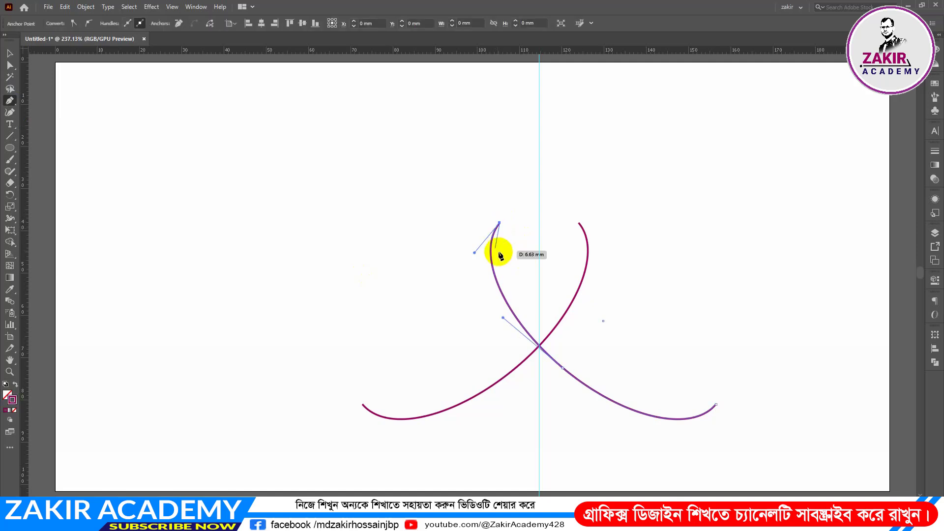
left_click(579, 224)
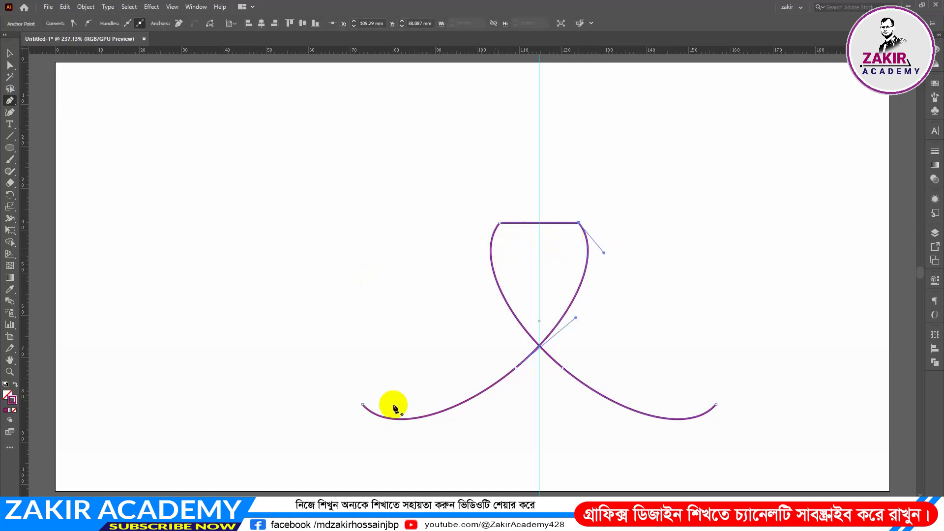
- Round both upper corners of the central loop to a radius of about 10.6 mm
left_click(10, 54)
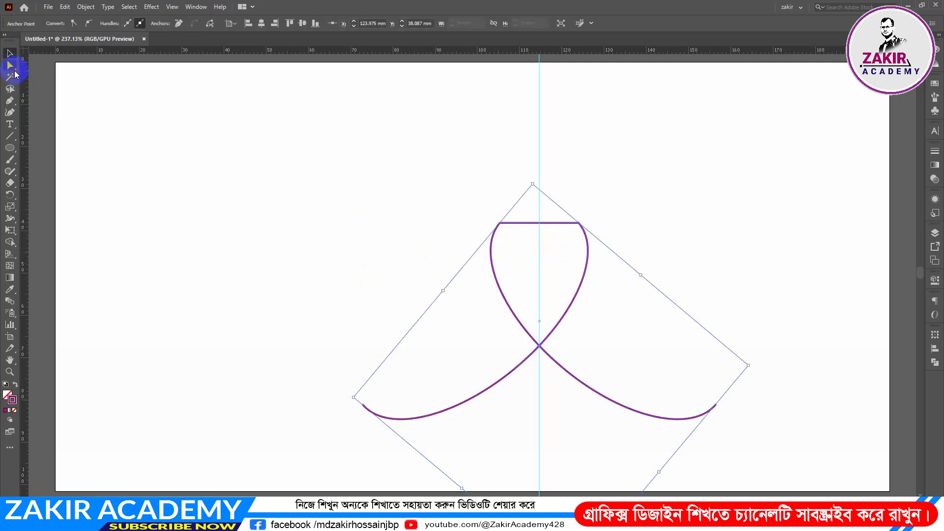
left_click(11, 65)
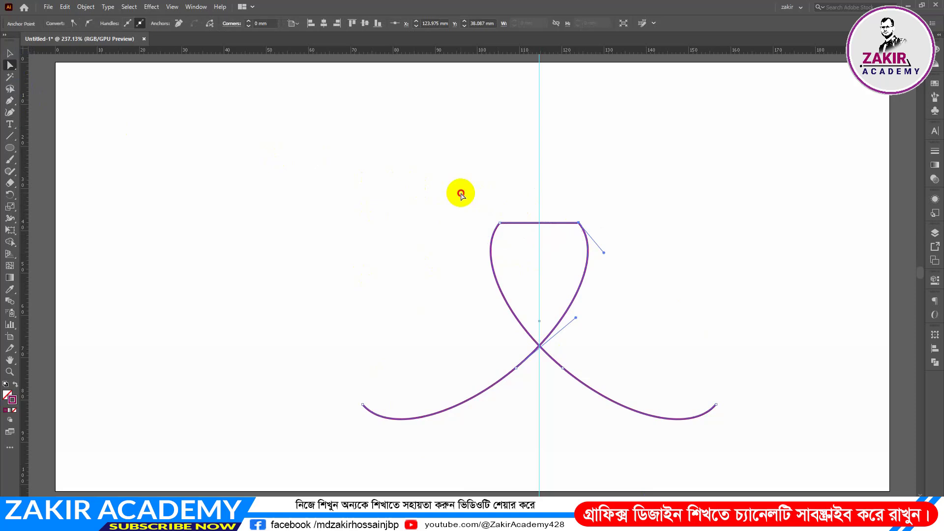
left_click_drag(461, 193, 643, 259)
left_click_drag(506, 234, 541, 281)
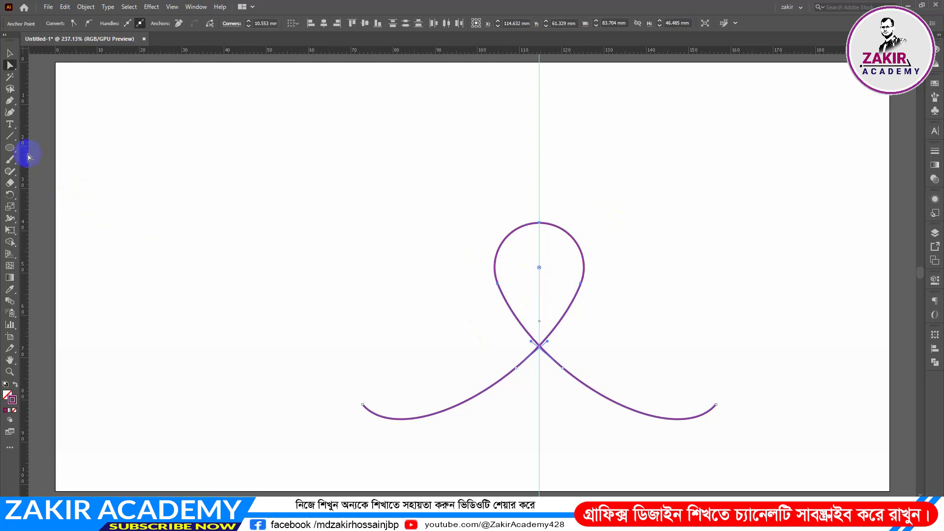
- Draw straight segments from the left arc's lower end to the guide at the artboard's top edge and down to the right arc's lower end
left_click(9, 102)
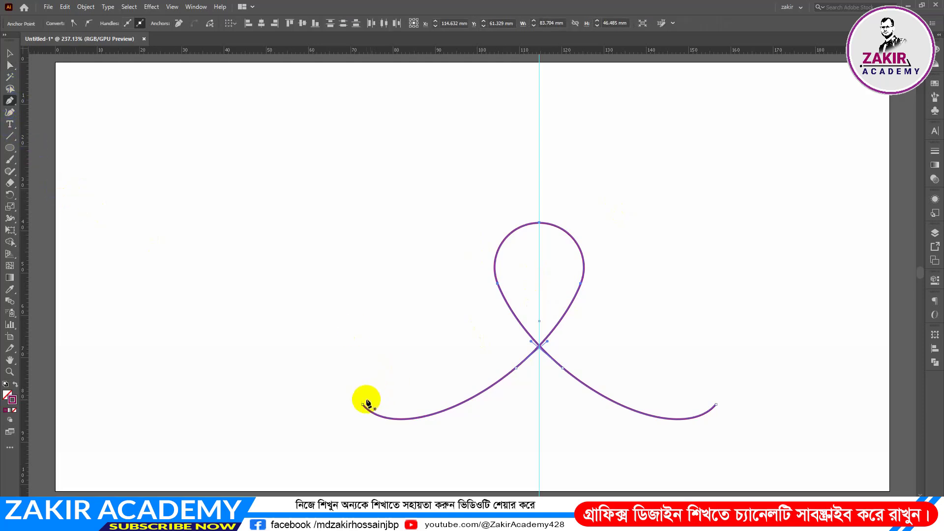
left_click_drag(362, 406, 538, 65)
left_click(540, 62)
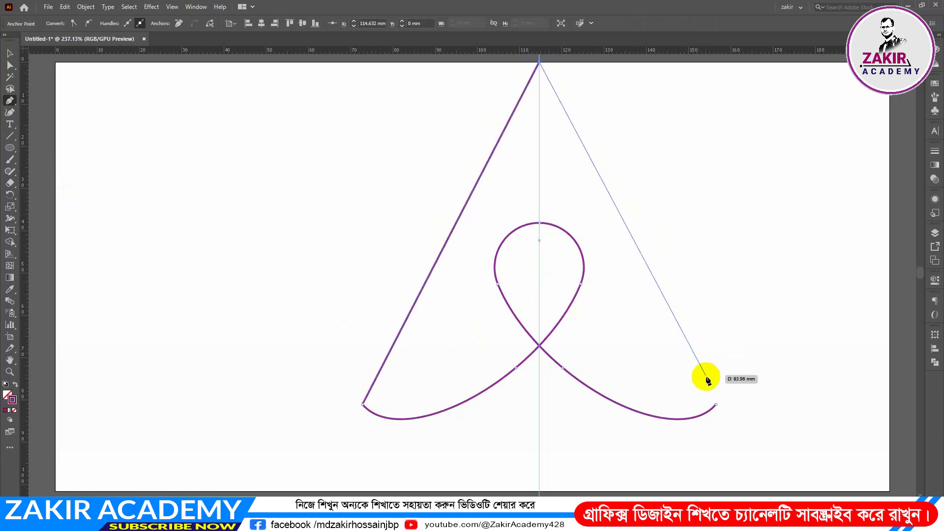
left_click(715, 403)
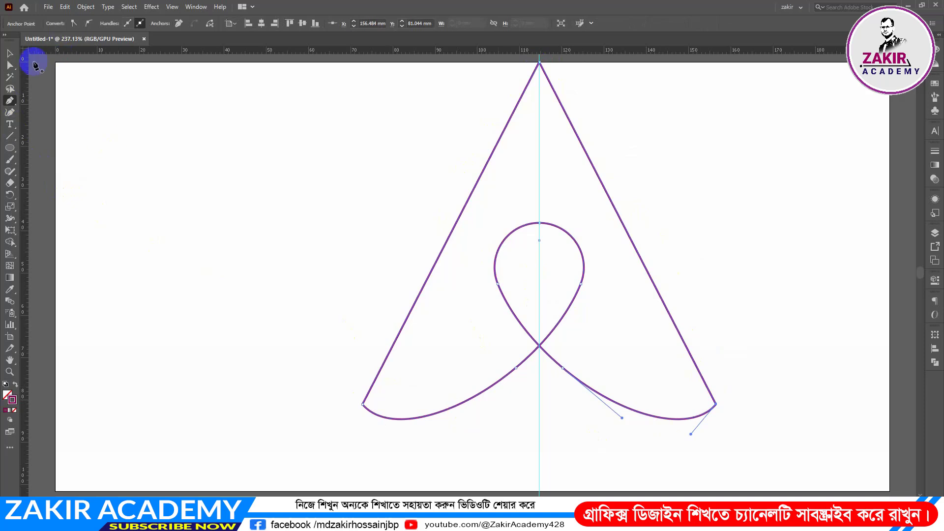
- Round the outline's two lower outer corners symmetrically, with a radius of about 12 mm
left_click(10, 64)
left_click_drag(332, 388, 440, 351)
left_click(714, 405)
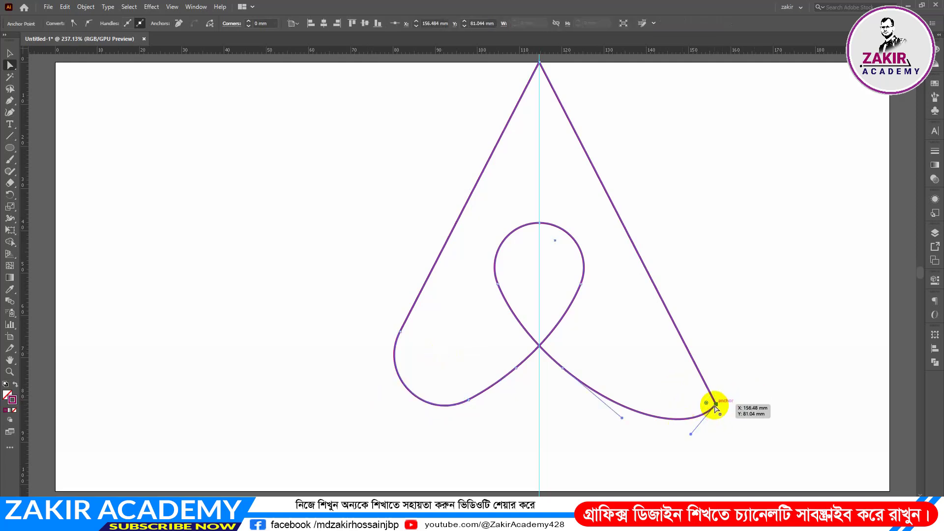
left_click_drag(706, 402, 633, 356)
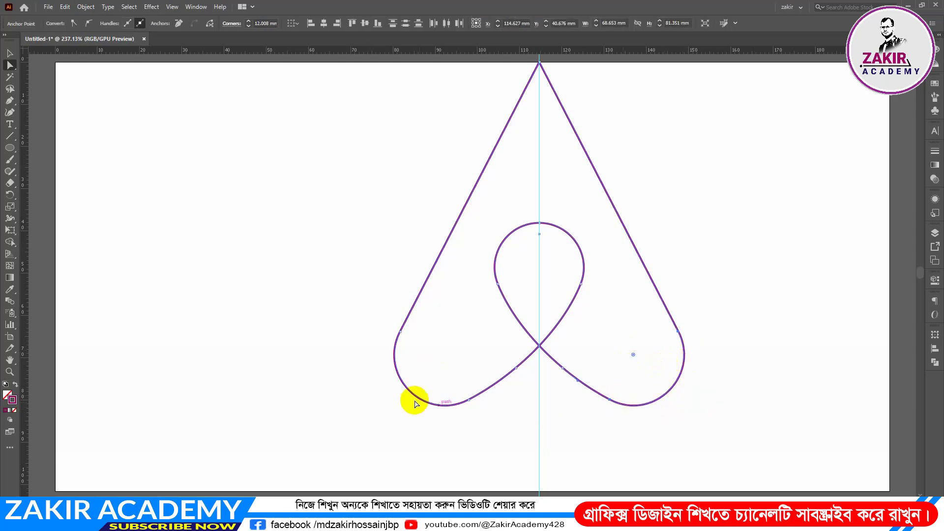
- Round the outline's apex on the guide to a corner radius of about 9.5 mm
left_click(10, 53)
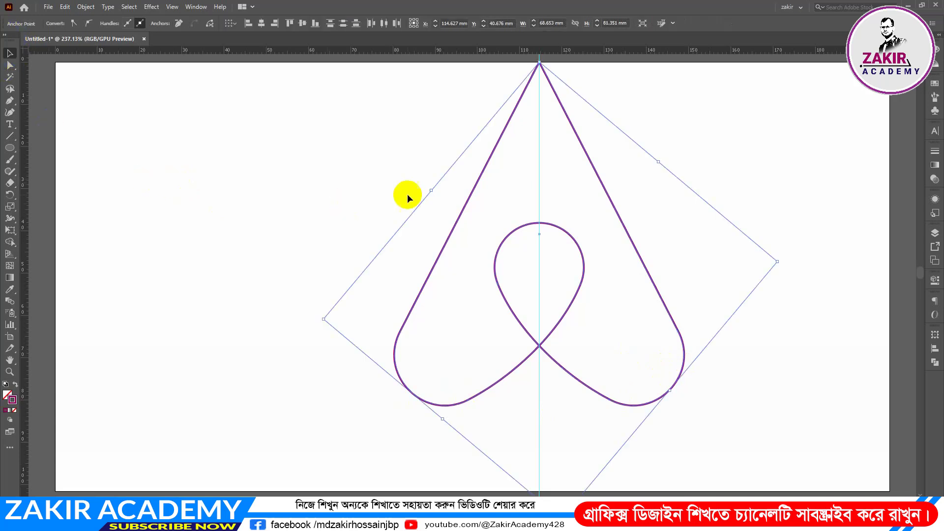
scroll(388, 181, "up", 3)
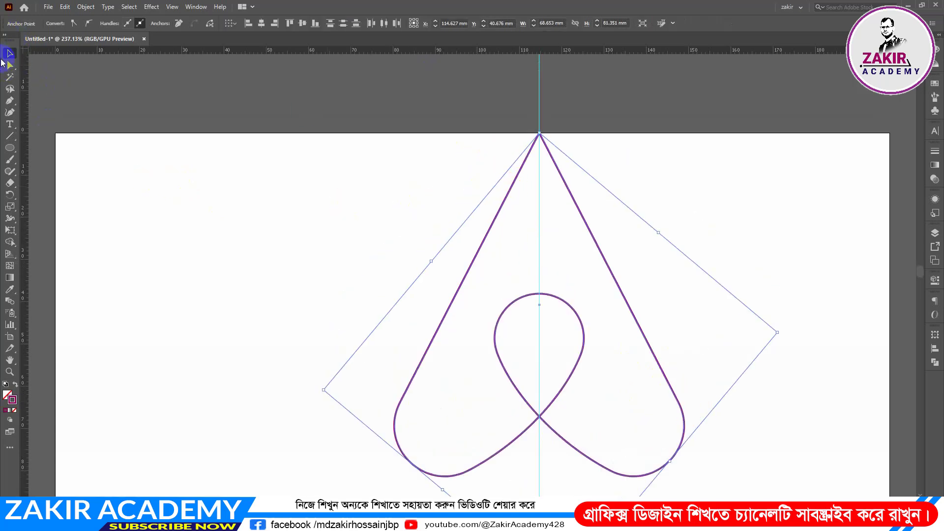
left_click(10, 65)
left_click_drag(486, 121, 549, 222)
key("v")
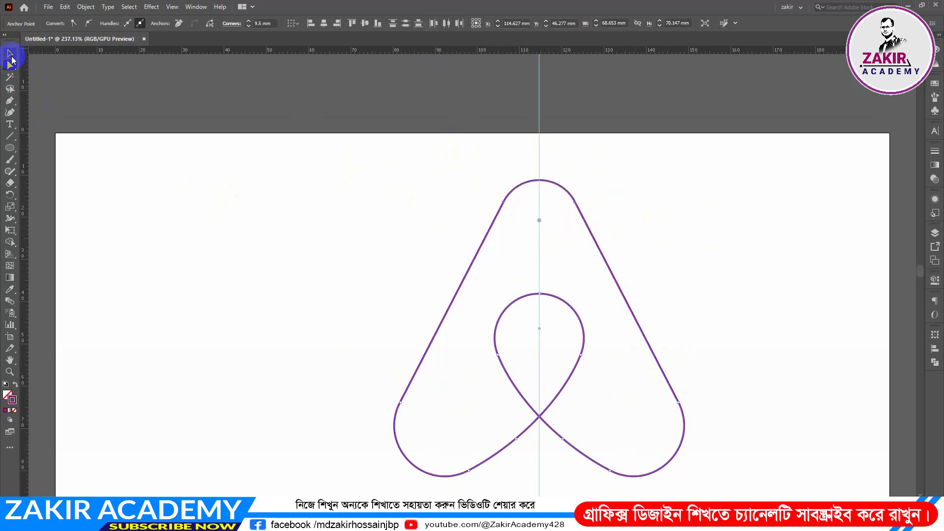
- Set the stroke weight of the whole outline to 7 pt, then deselect it and close the stroke settings
scroll(349, 216, "down", 3)
scroll(316, 220, "up", 2)
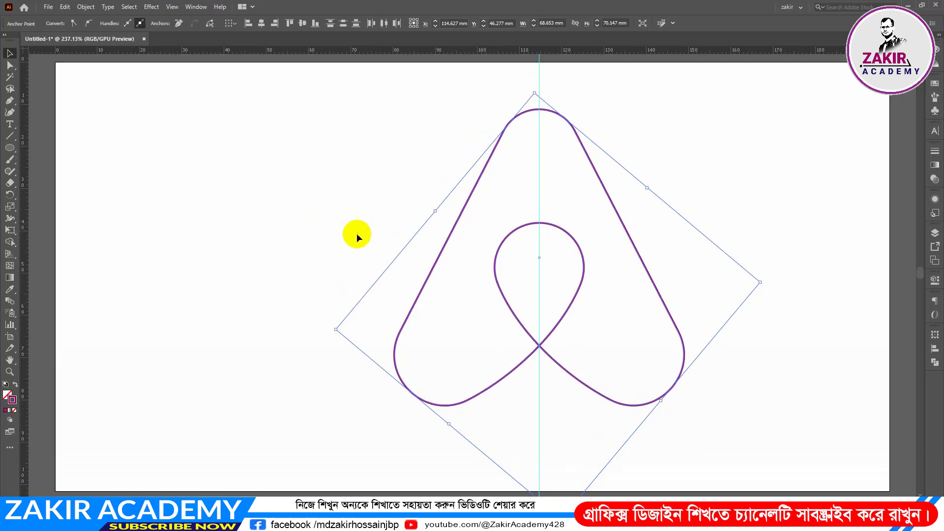
left_click_drag(375, 139, 747, 379)
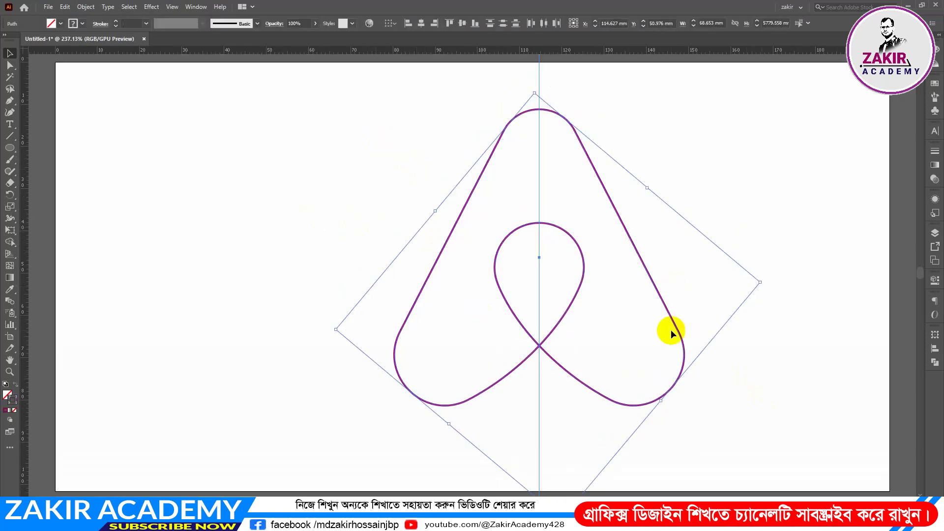
left_click(934, 151)
left_click(865, 161)
type("9")
key("Return")
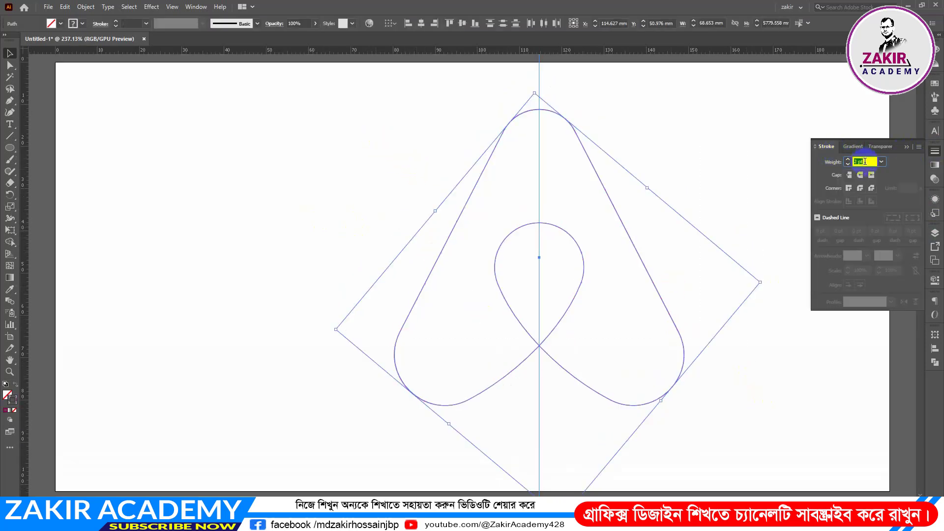
key("Down")
key("Down")
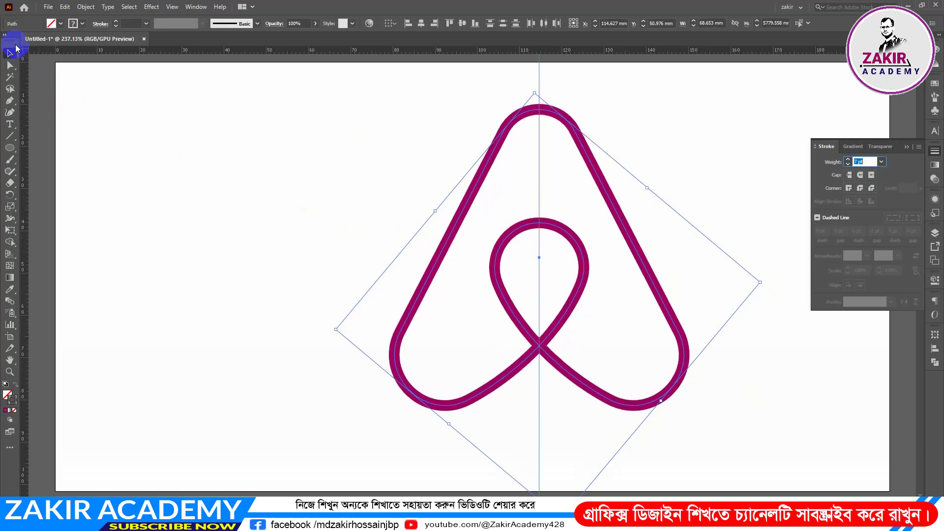
left_click(133, 245)
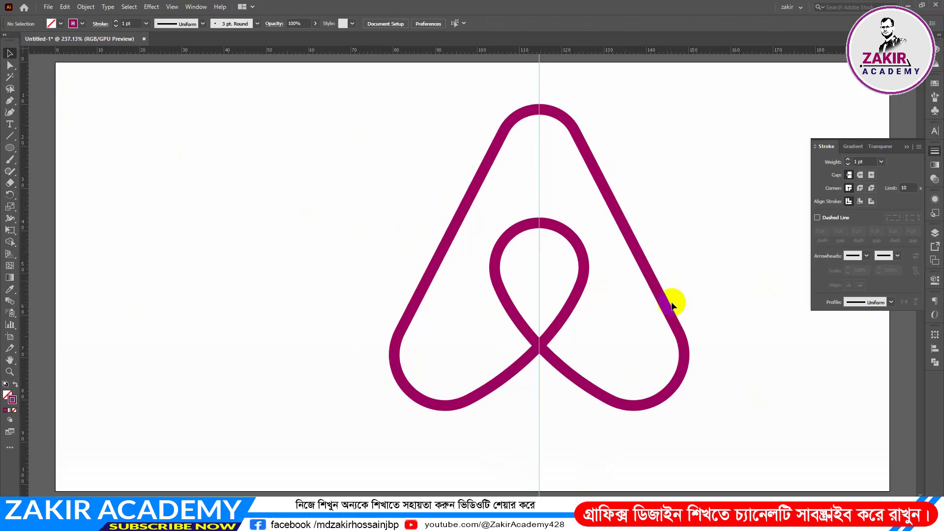
left_click_drag(698, 218, 263, 320)
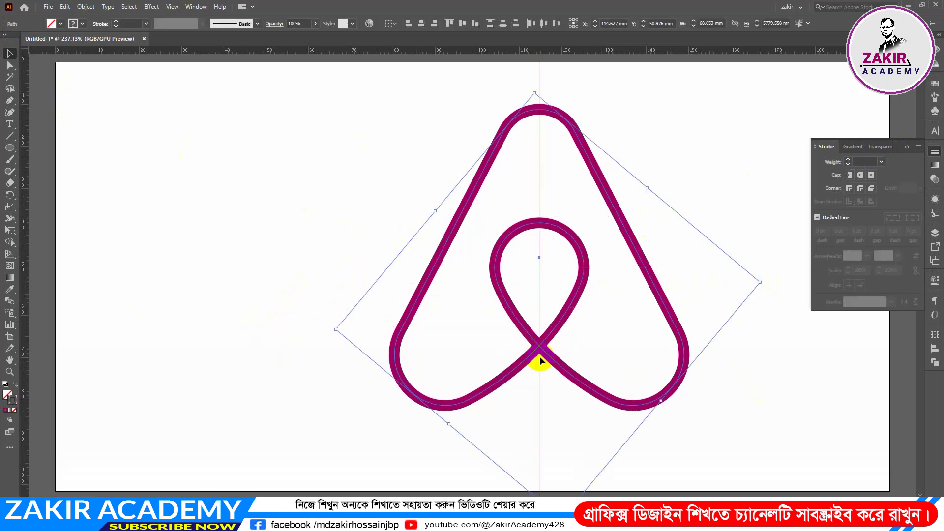
left_click(742, 354)
left_click(891, 153)
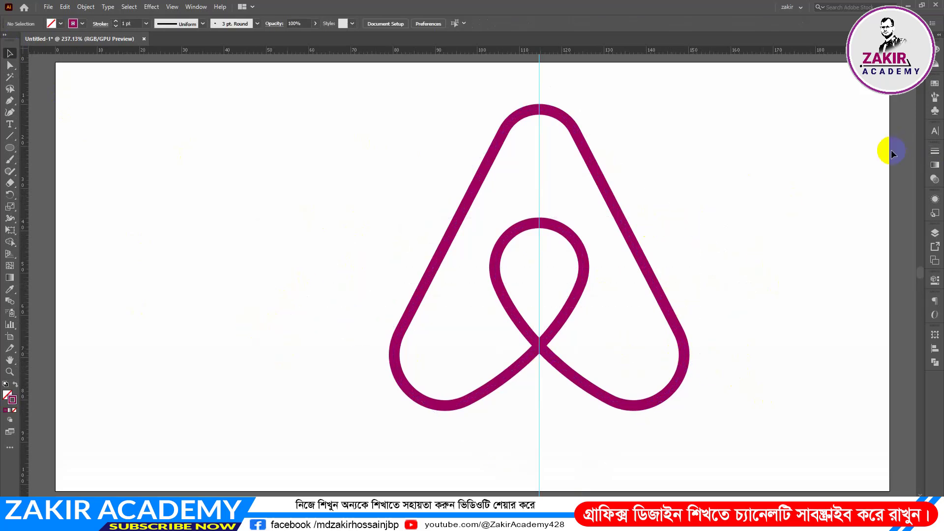